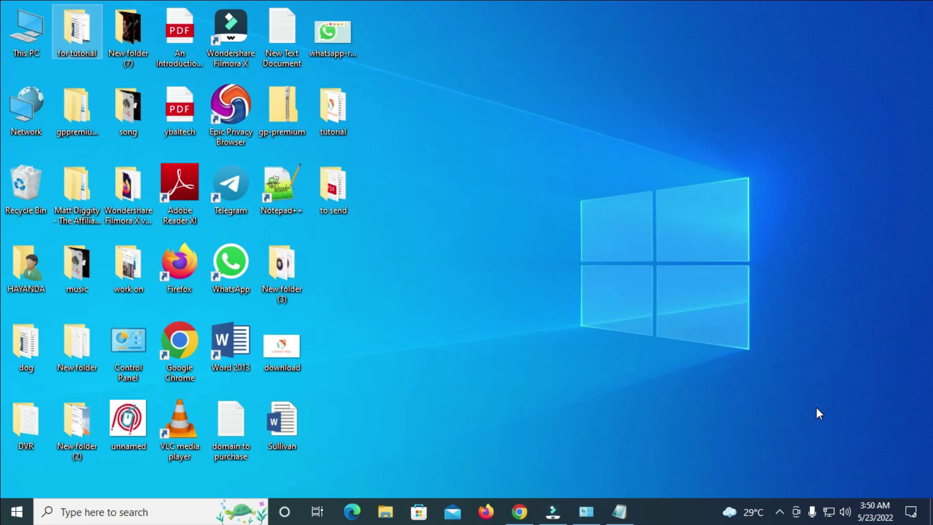
Create a new empty compressed (zipped) folder on the desktop named 'ybal tutorial'
right_click(337, 261)
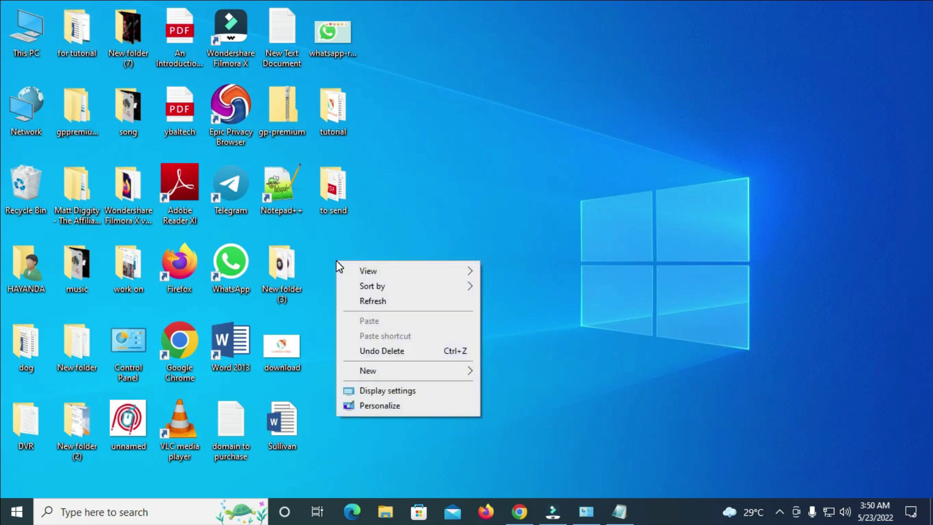
left_click(389, 370)
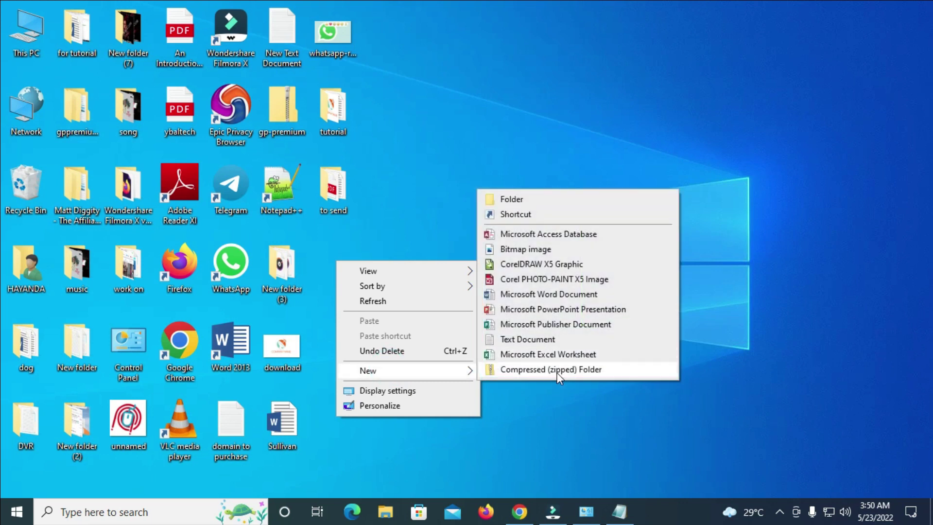
left_click(585, 370)
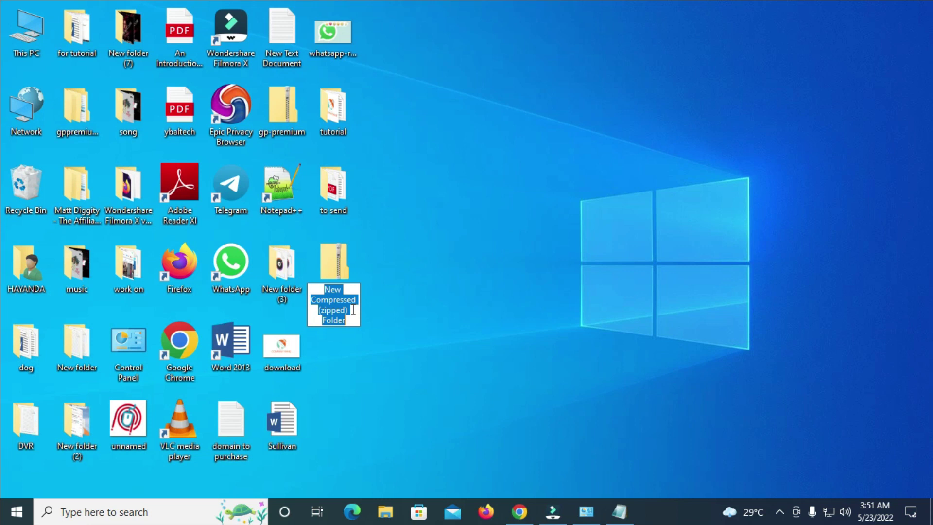
type("ybal tu")
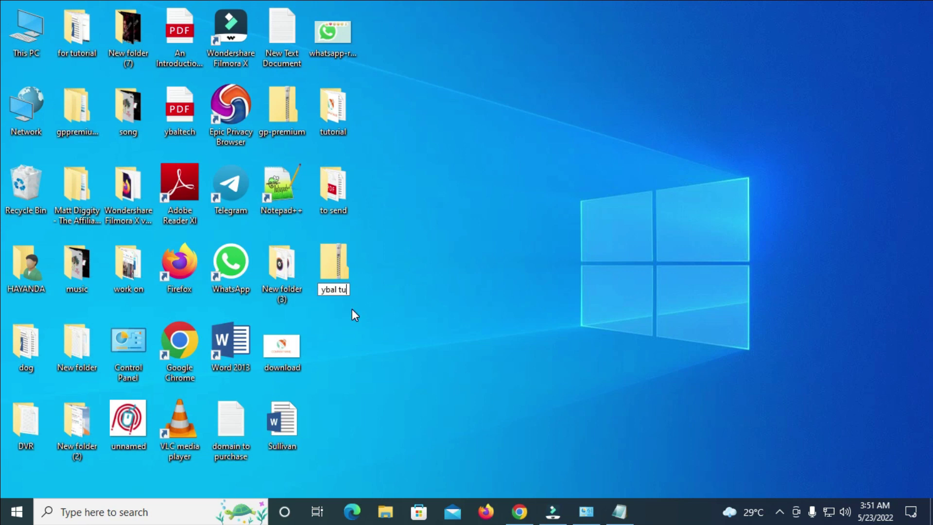
type("torial")
key("Return")
left_click(432, 240)
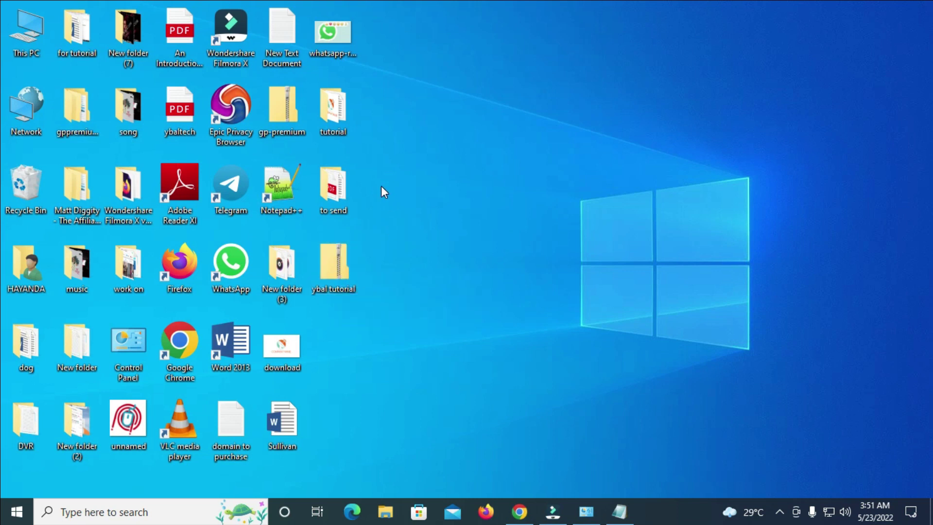
Select the to send, tutorial and for tutorial folders together and copy them
left_click(345, 192)
left_click(337, 112, "ctrl")
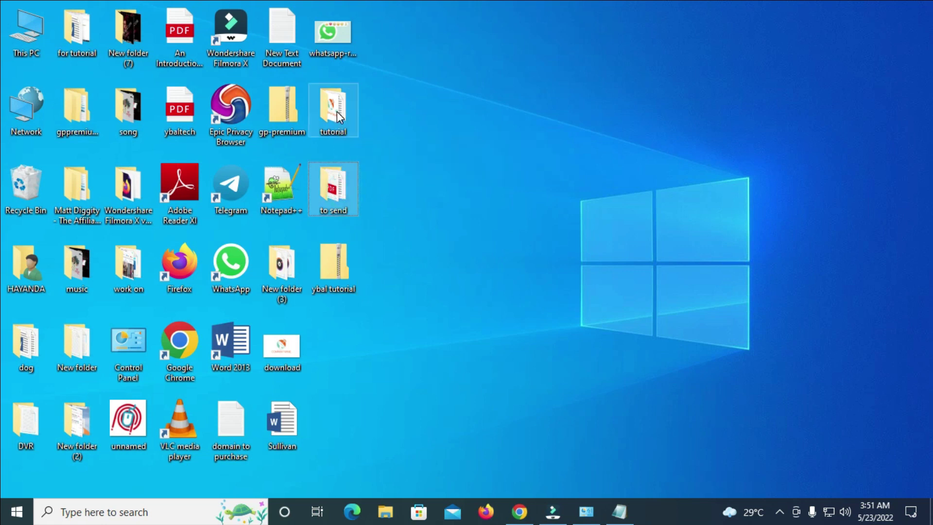
left_click(86, 34, "ctrl")
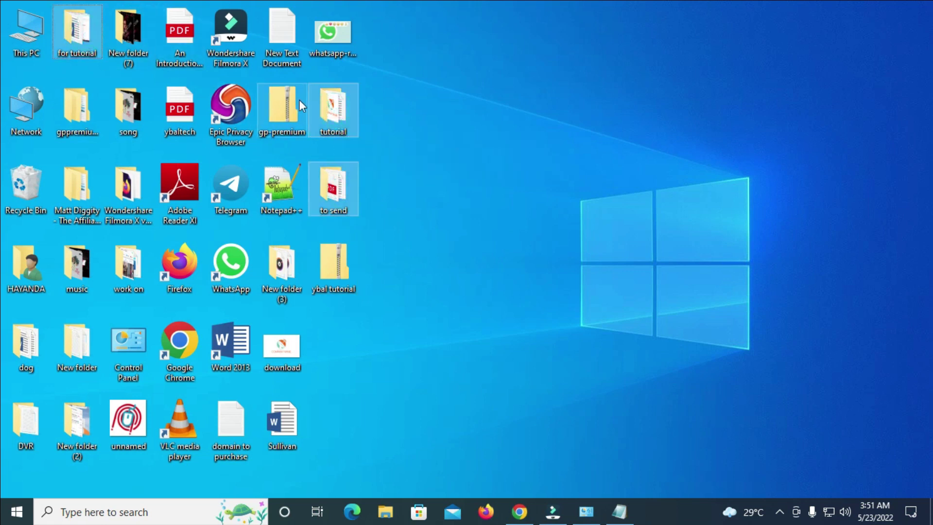
right_click(325, 103)
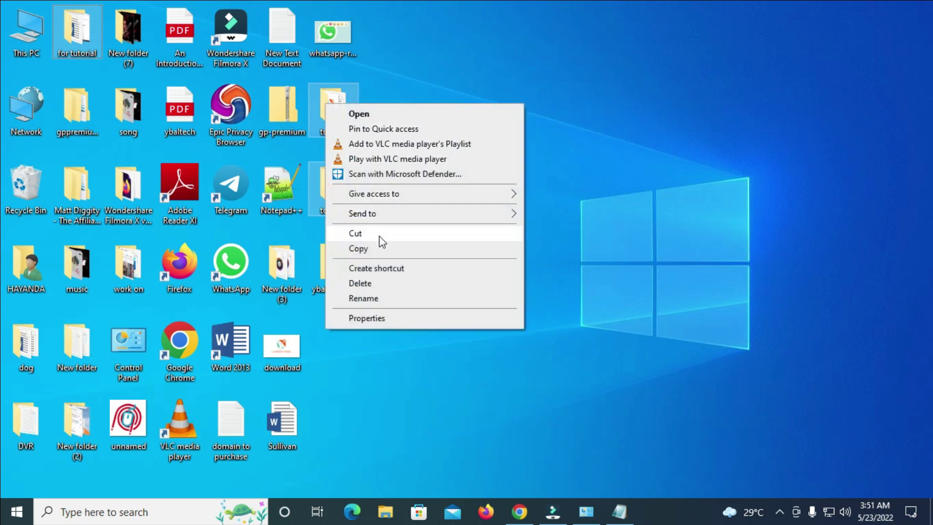
left_click(389, 256)
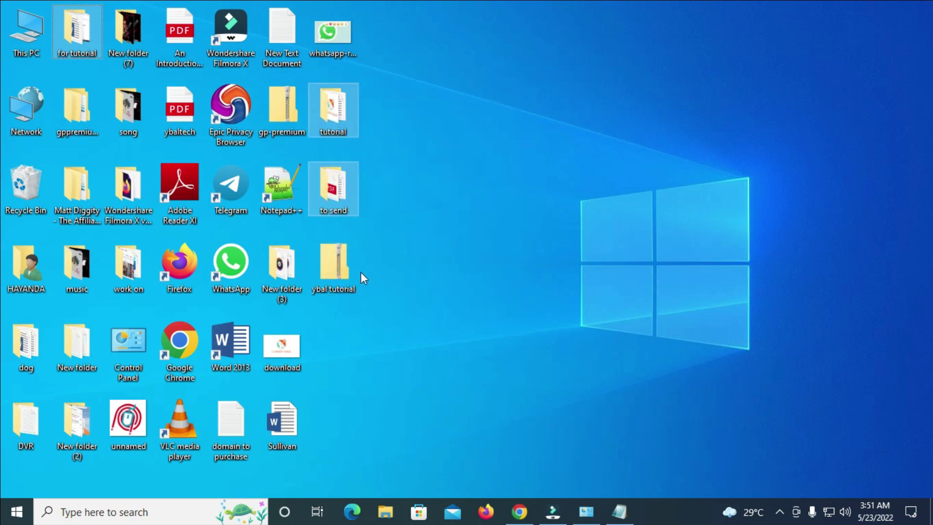
left_click(344, 273)
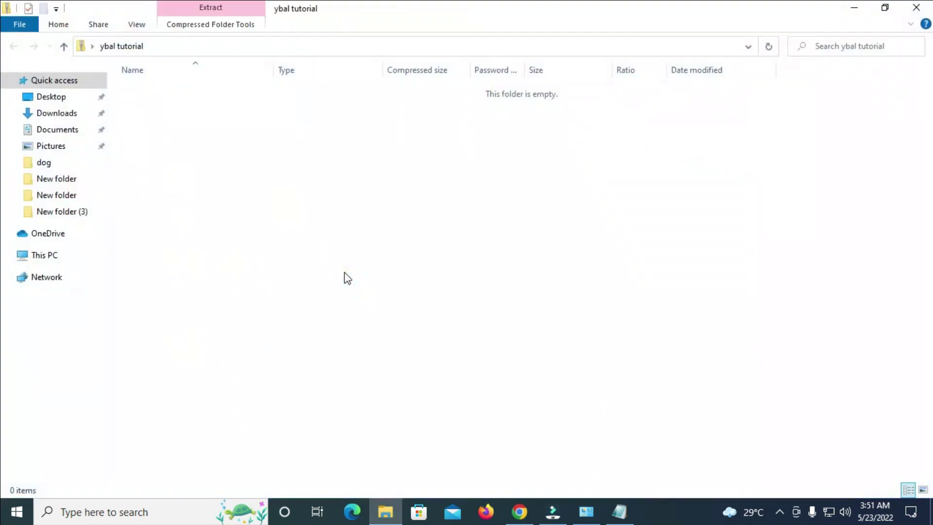
Paste the three copied folders into the ybal tutorial zip, then close its Explorer window
right_click(242, 158)
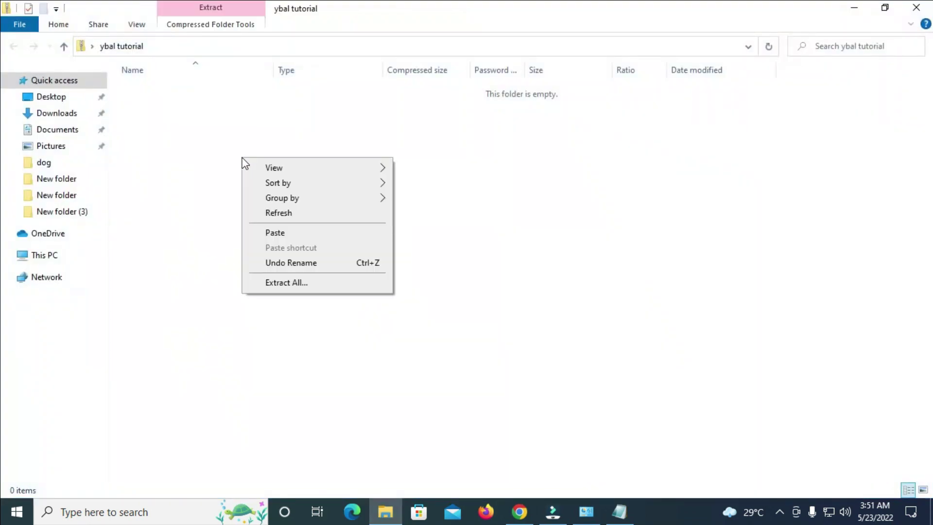
left_click(290, 232)
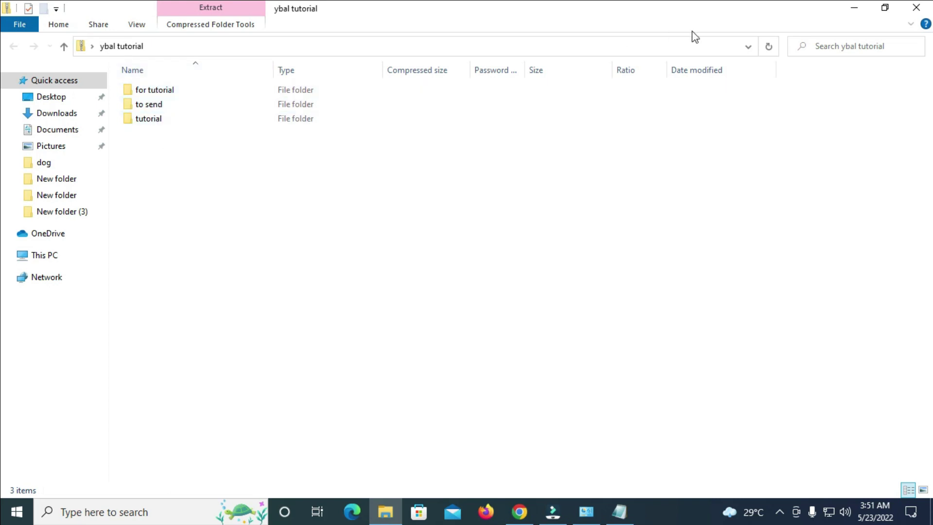
left_click(918, 13)
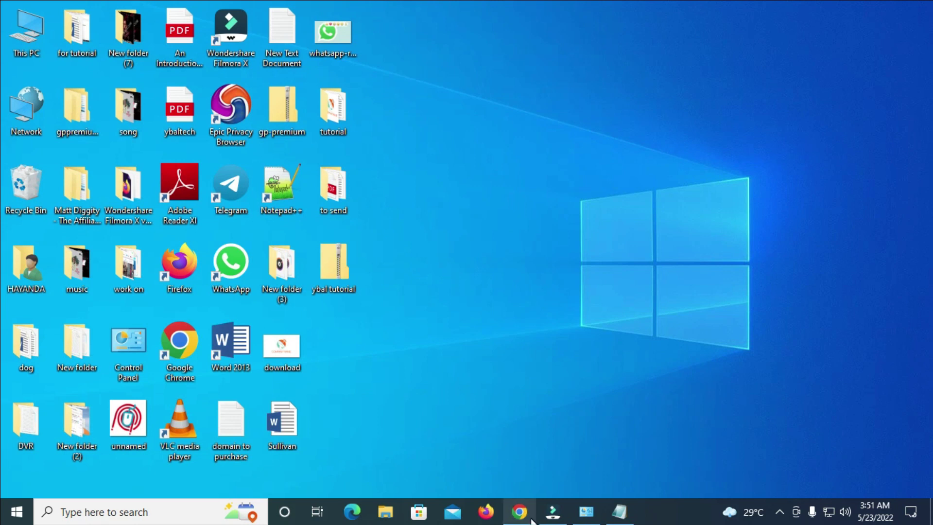
Bring up Chrome from the taskbar and switch to the Gmail Inbox tab
mouse_move(519, 511)
left_click(491, 470)
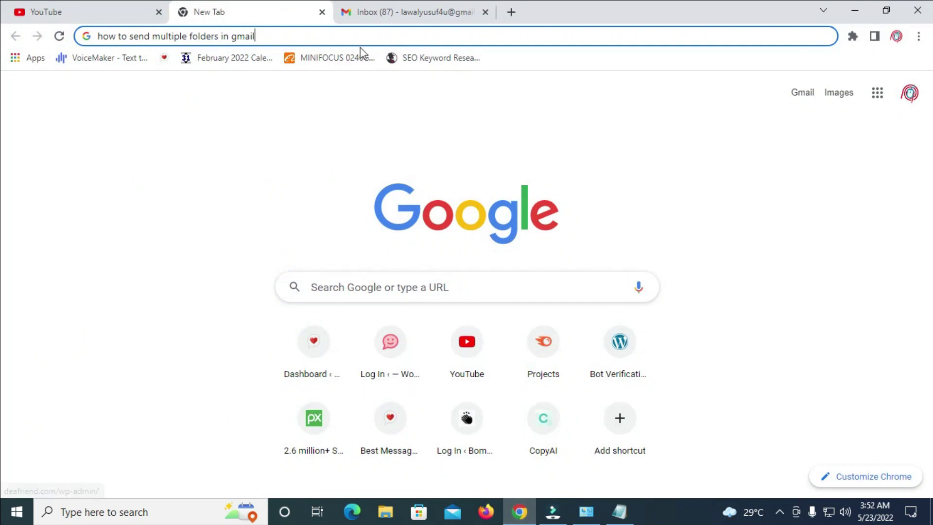
left_click(389, 17)
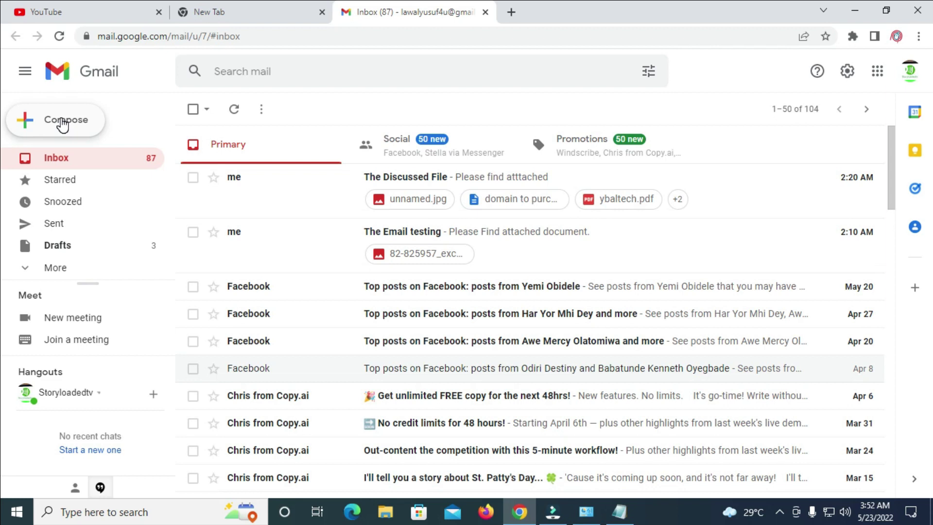
Start a new Gmail message addressed to the contact picked from the To suggestions
left_click(63, 125)
left_click(605, 220)
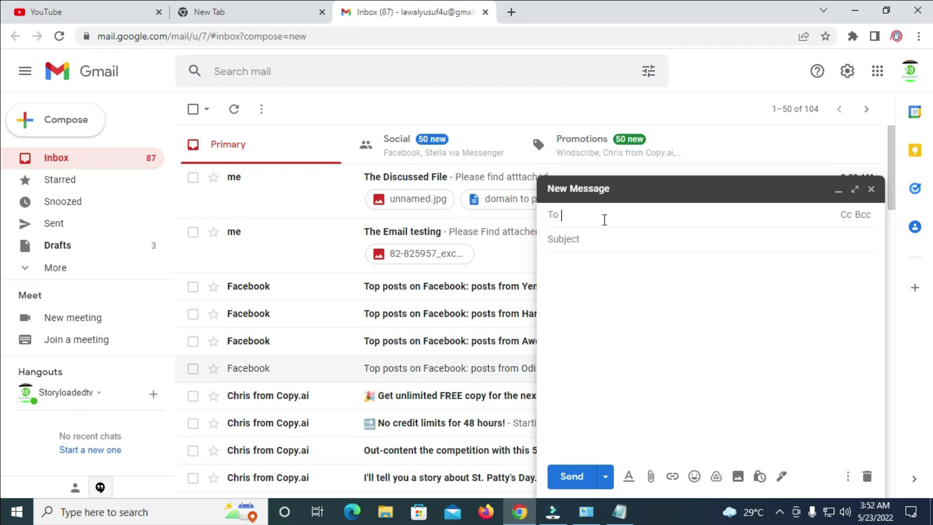
type("Lawal")
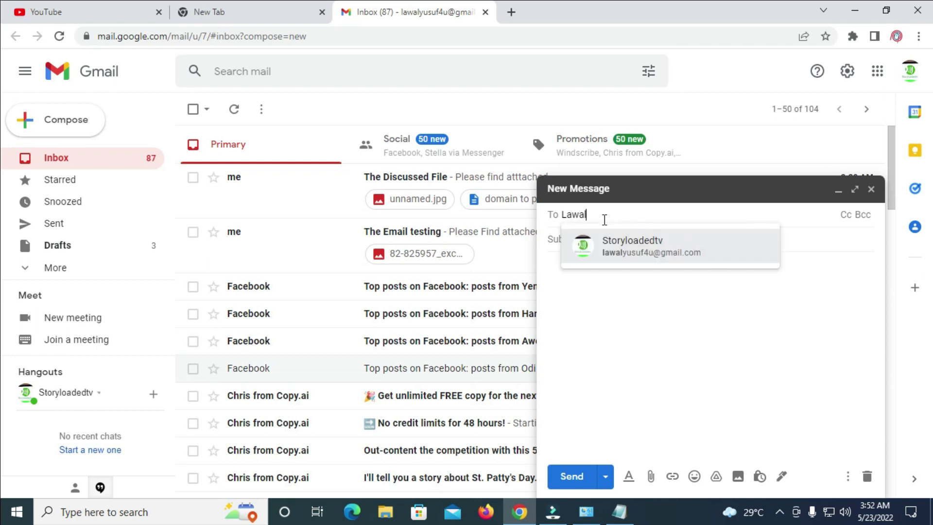
left_click(658, 240)
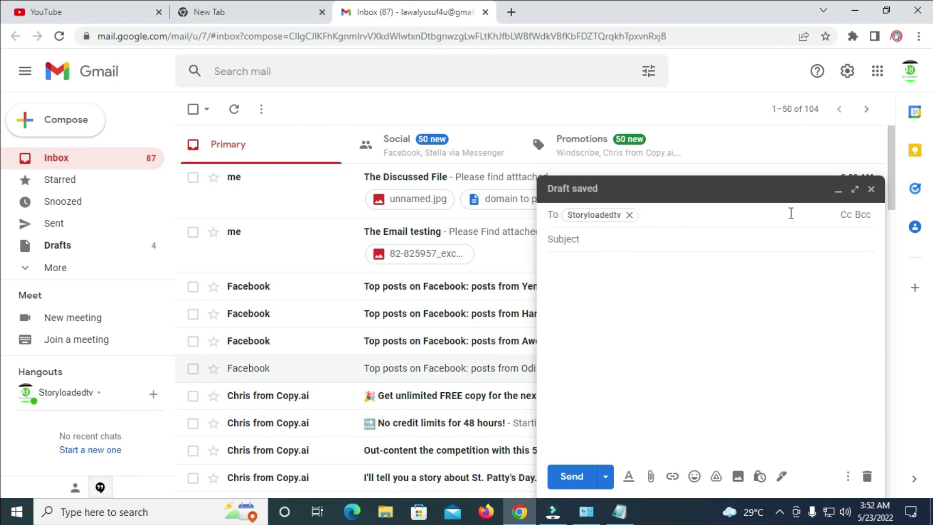
Enter subject 'The Files' and body 'Please Find attached'
left_click(607, 245)
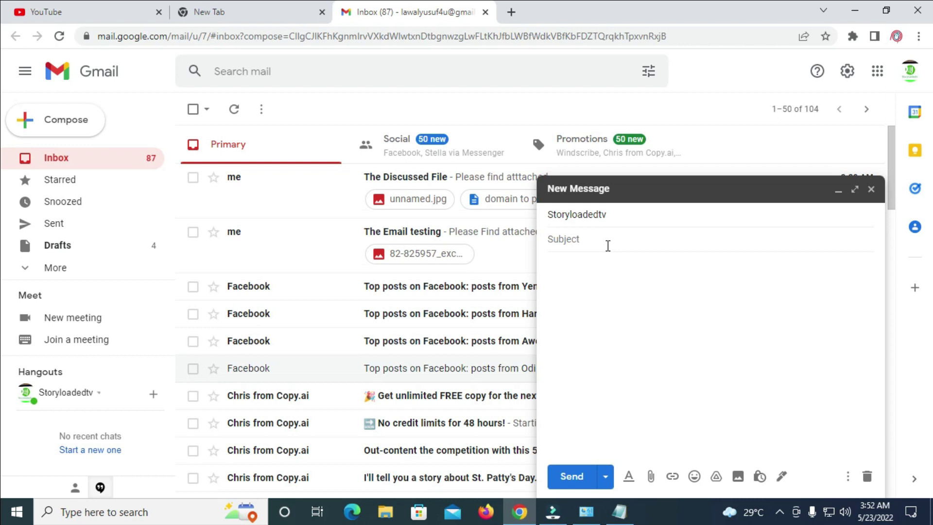
type("The Files")
left_click(586, 275)
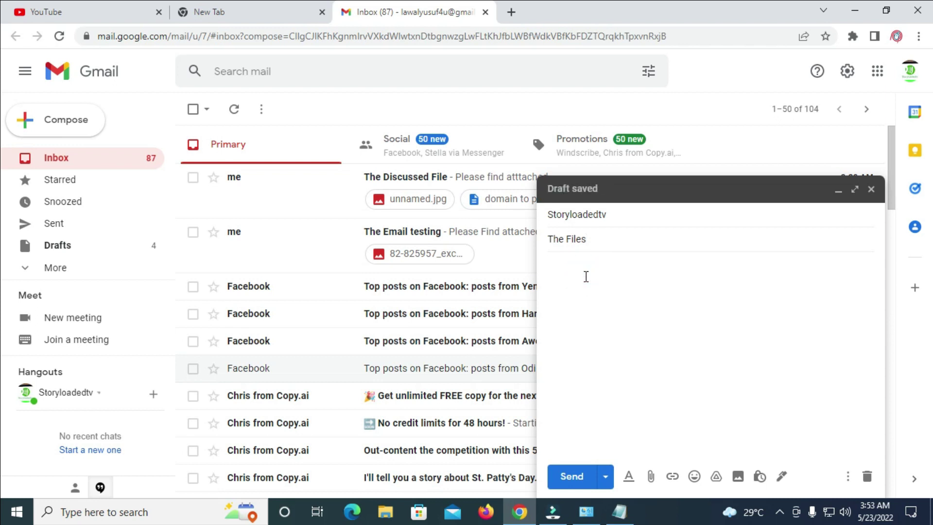
type("Pleas")
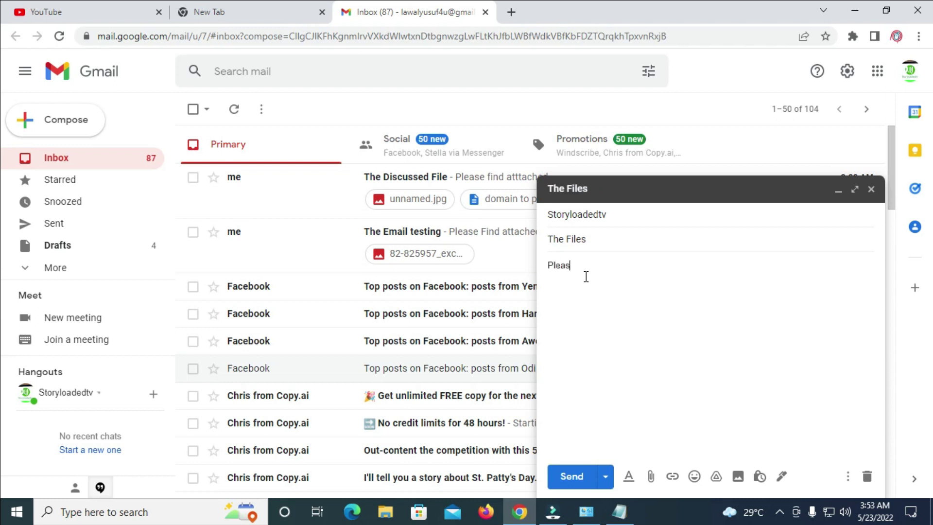
type("e Find attached")
left_click(560, 291)
left_click(662, 261)
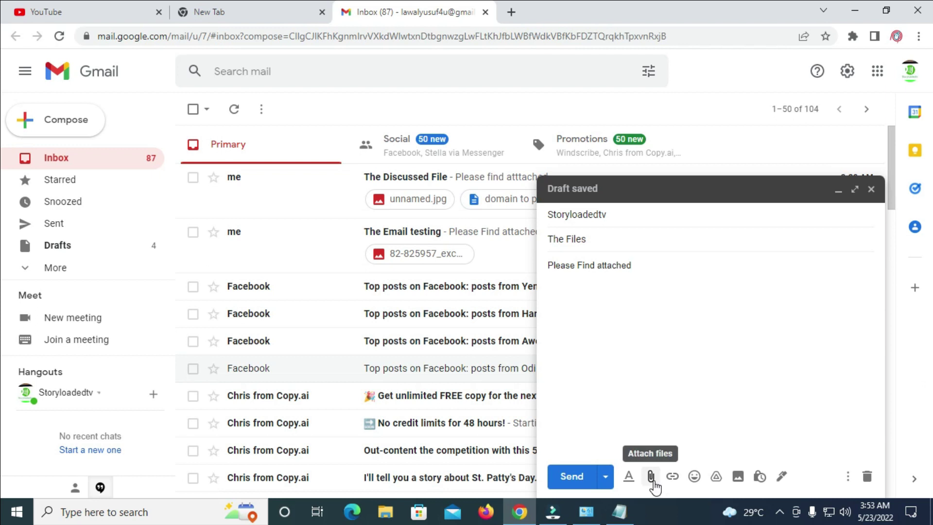
Attach ybal tutorial.zip from the Desktop to the message
left_click(651, 478)
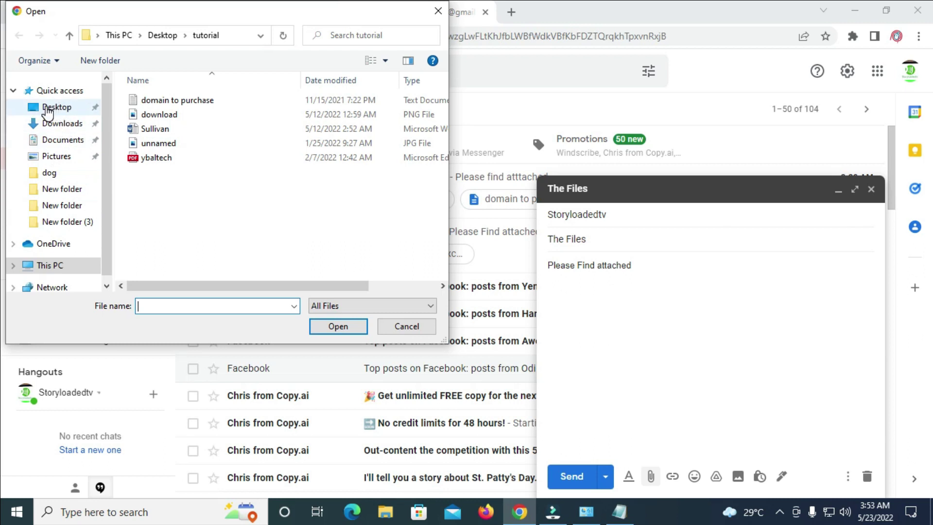
left_click(47, 108)
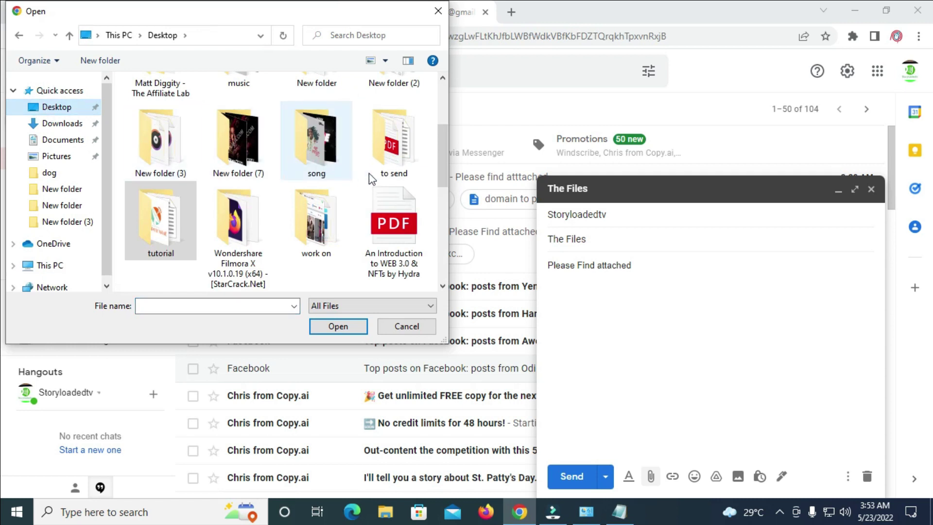
left_click_drag(439, 153, 442, 233)
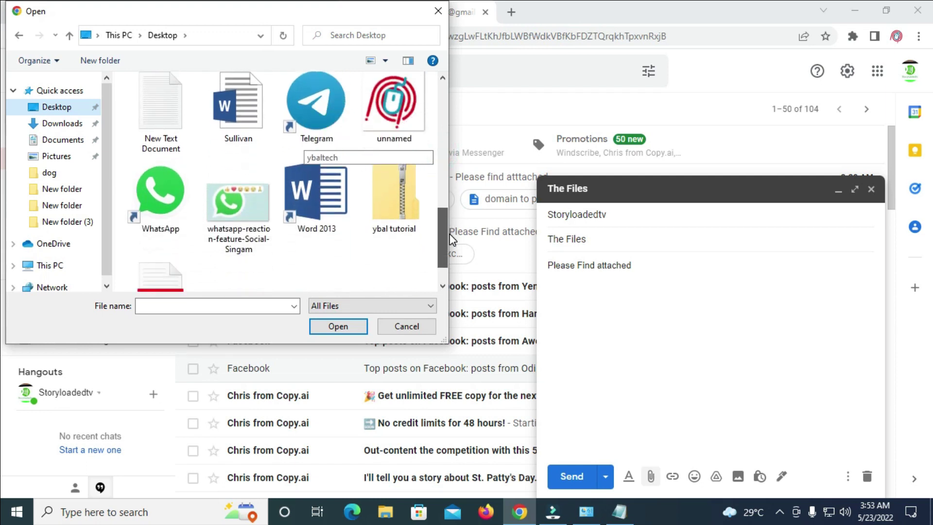
left_click(399, 199)
left_click(339, 327)
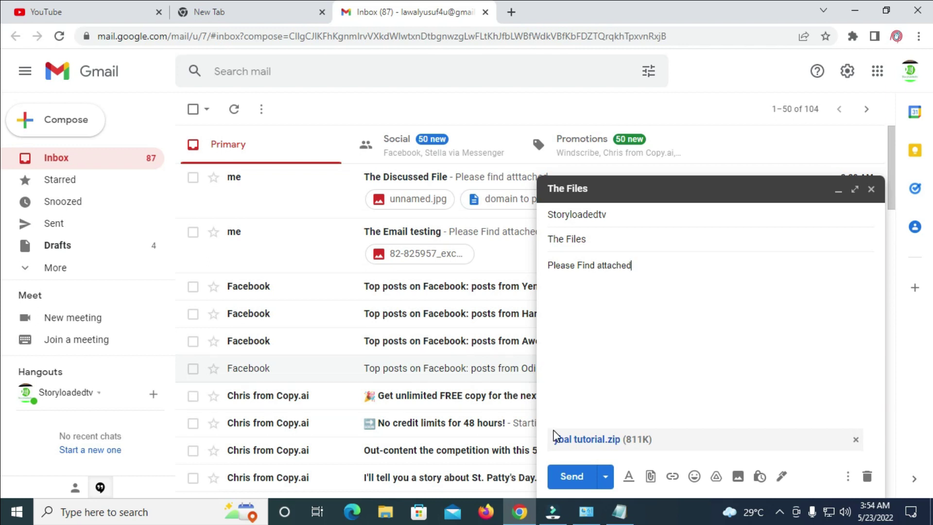
Restore the Gmail compose window from the taskbar and send The Files email
key("super+d")
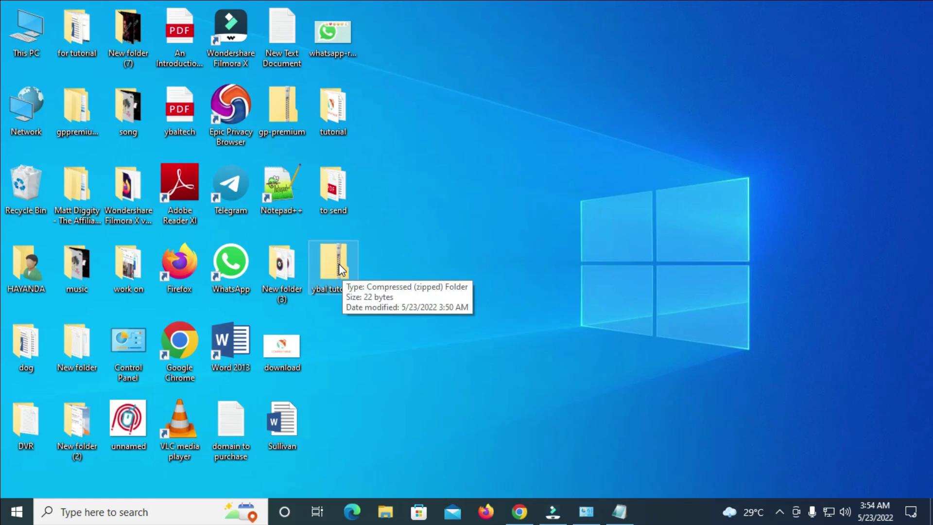
mouse_move(519, 511)
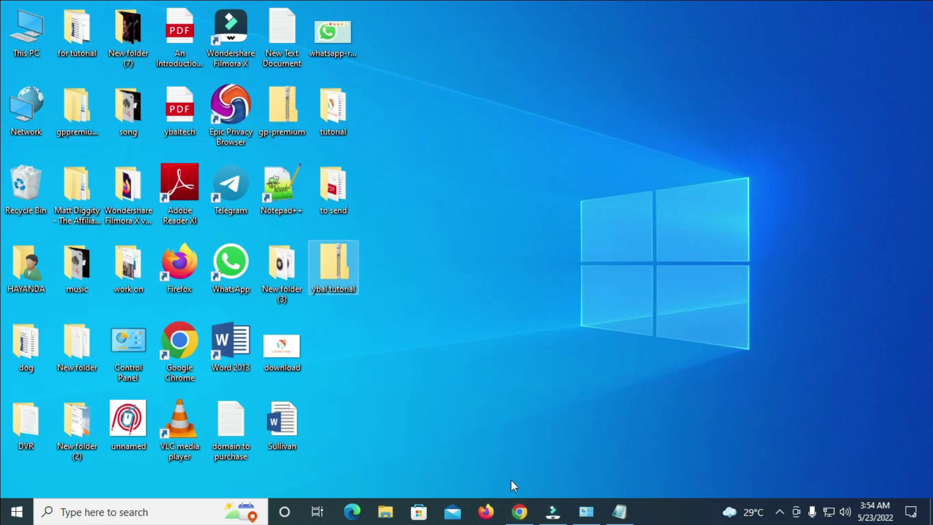
left_click(519, 511)
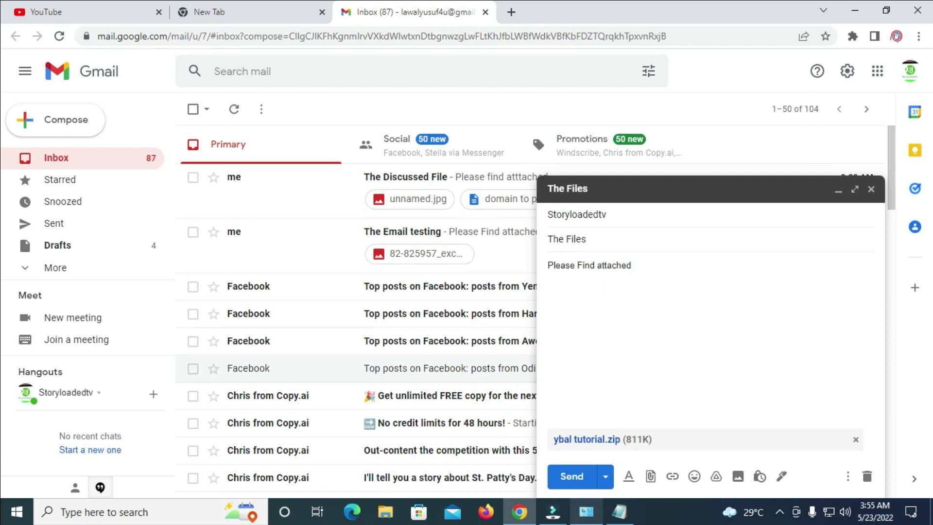
left_click(571, 477)
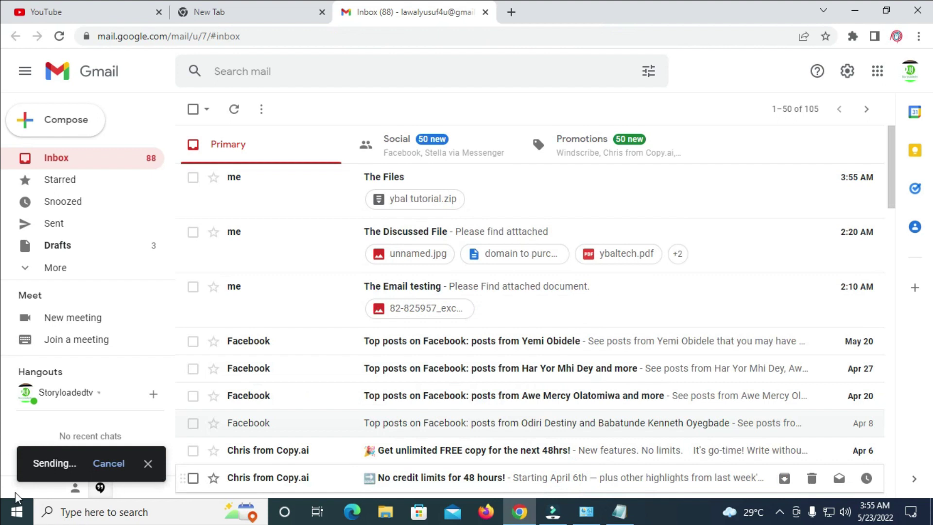